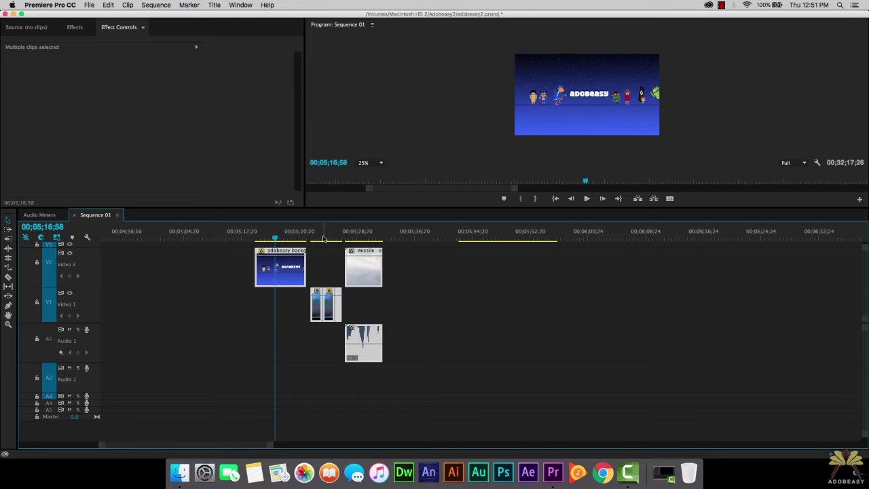
Play the missile clip through its explosion, then mute the Audio 1 track
click(344, 237)
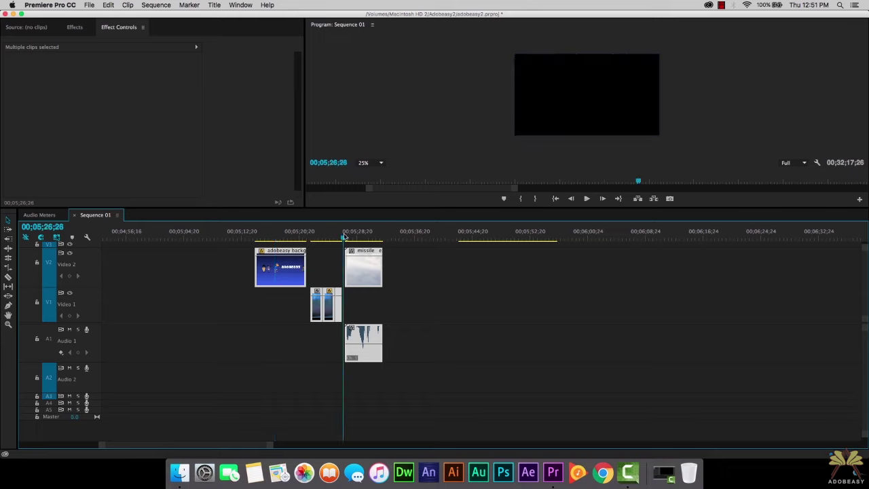
key(XF86AudioRaiseVolume)
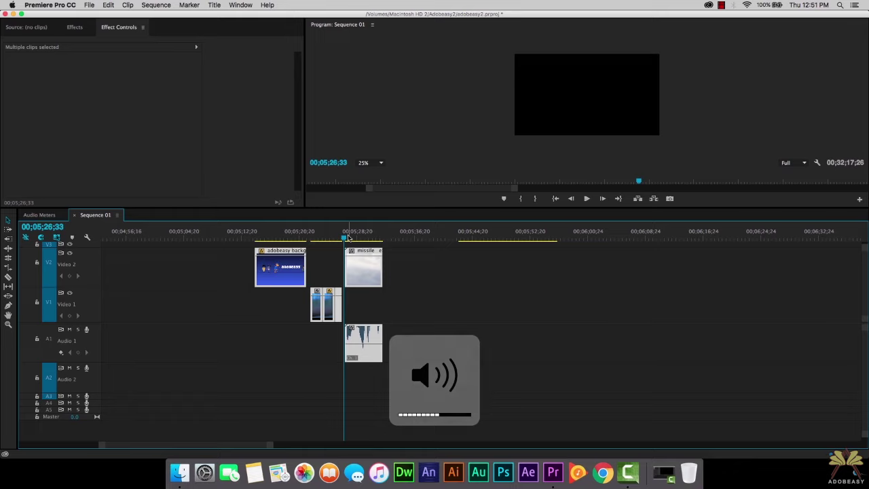
key(space)
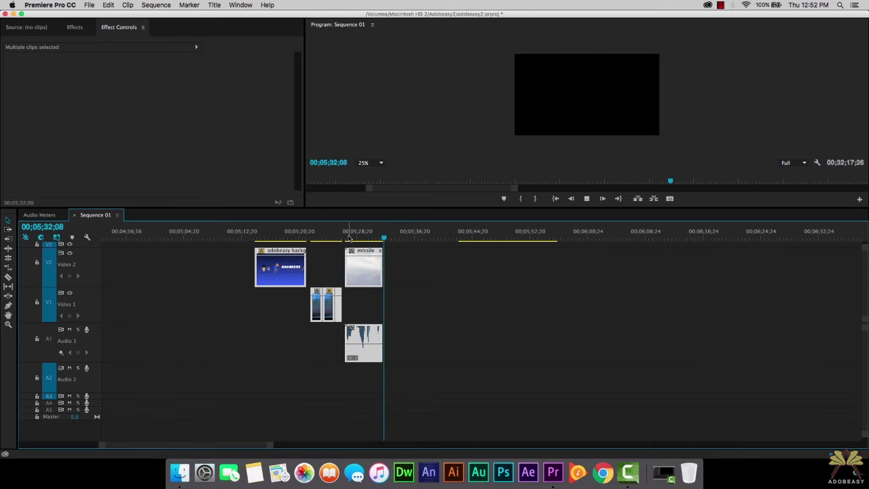
click(369, 236)
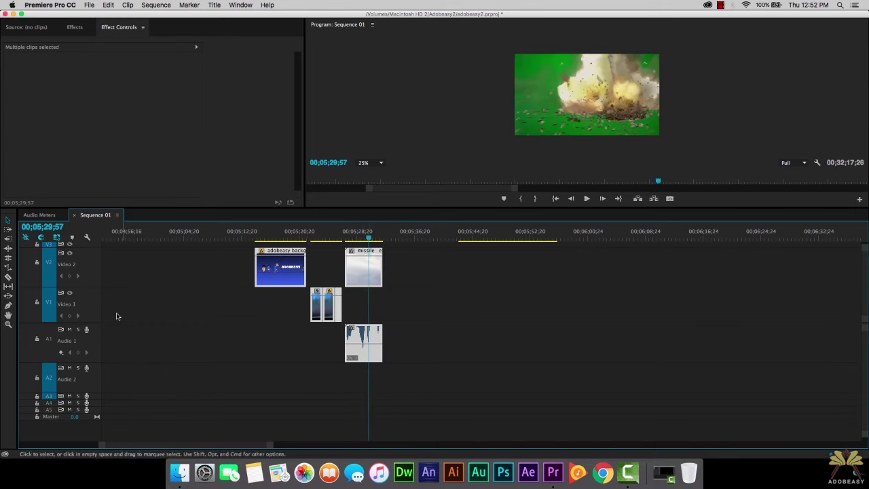
click(69, 330)
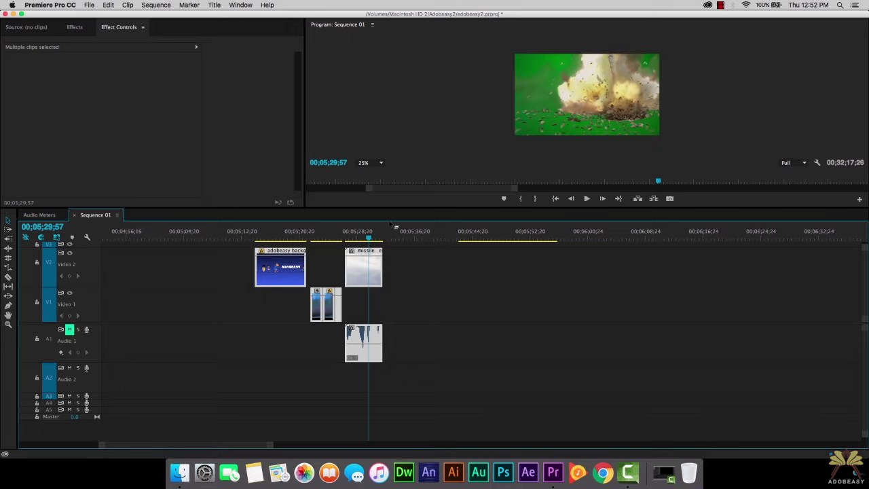
click(357, 235)
Search the Effects panel for 'key' and apply Ultra Key to the missile clip
drag(357, 236, 365, 238)
key(shift+7)
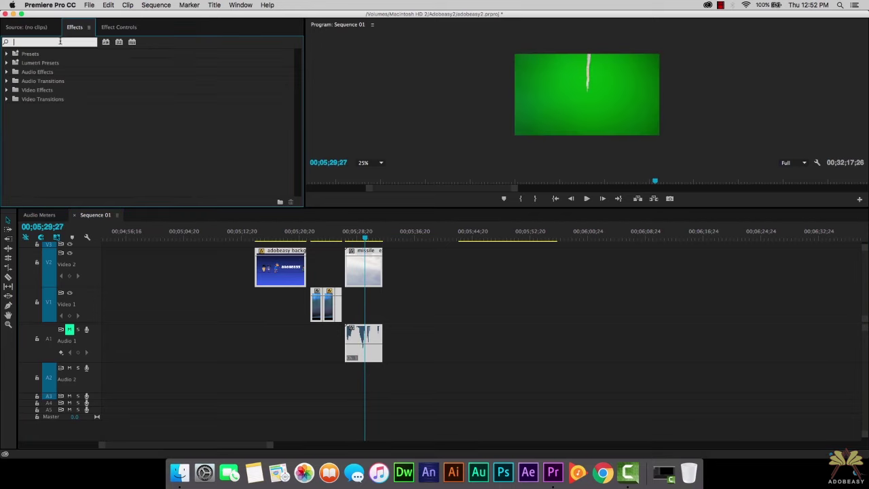
text(keying)
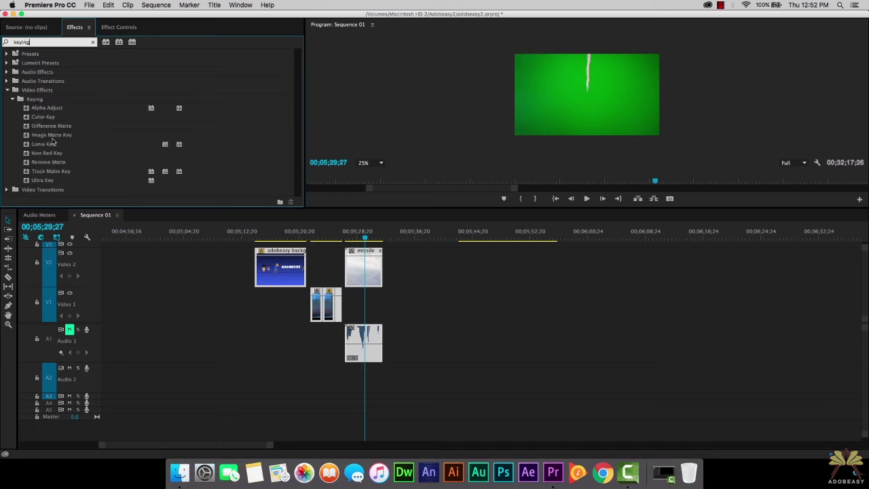
click(50, 182)
drag(51, 182, 357, 269)
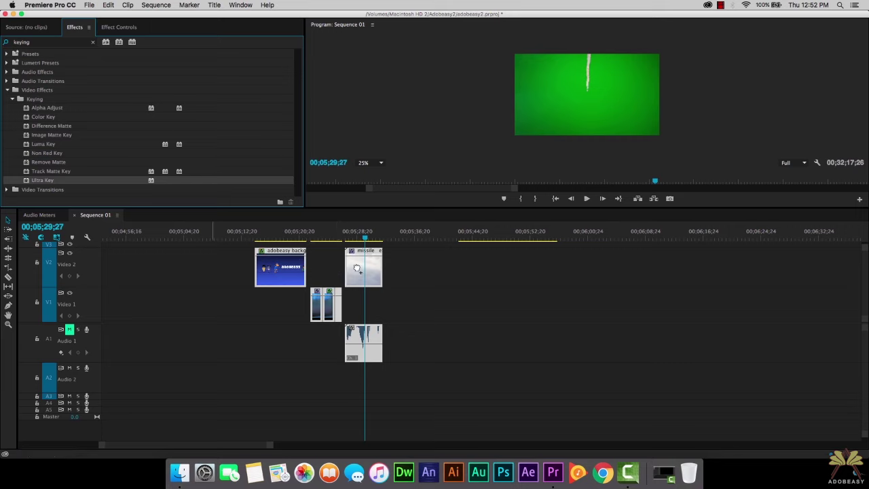
Select the missile clip and sample the green screen as Ultra Key's Key Color
click(119, 27)
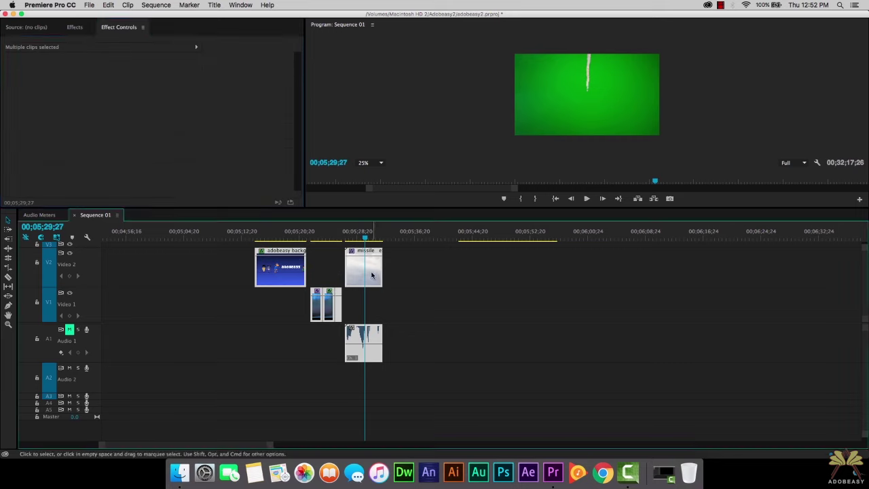
click(421, 287)
click(378, 275)
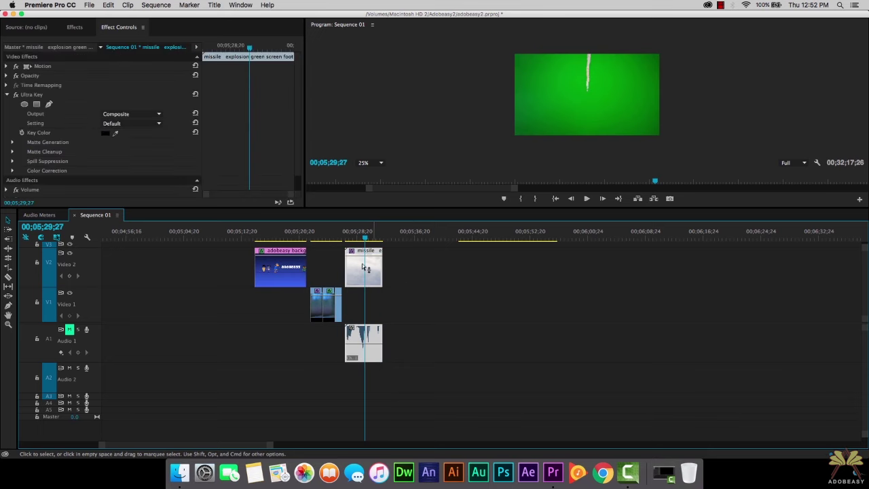
drag(116, 132, 126, 138)
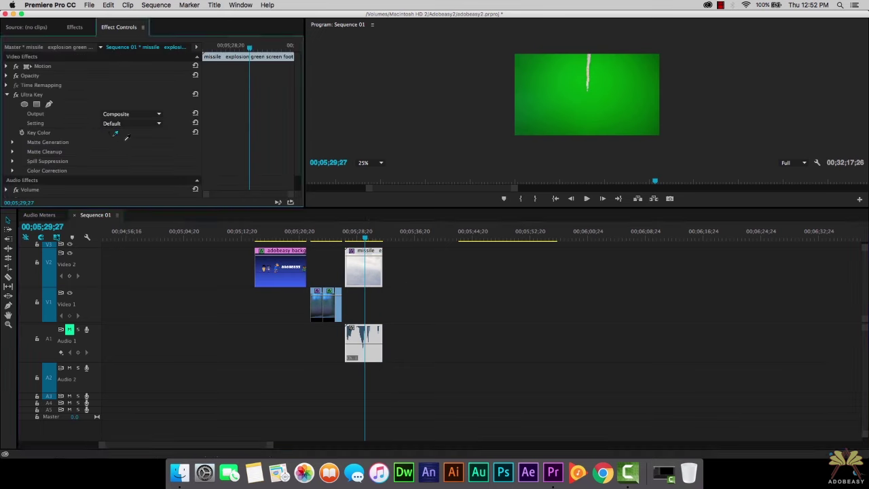
drag(494, 168, 574, 79)
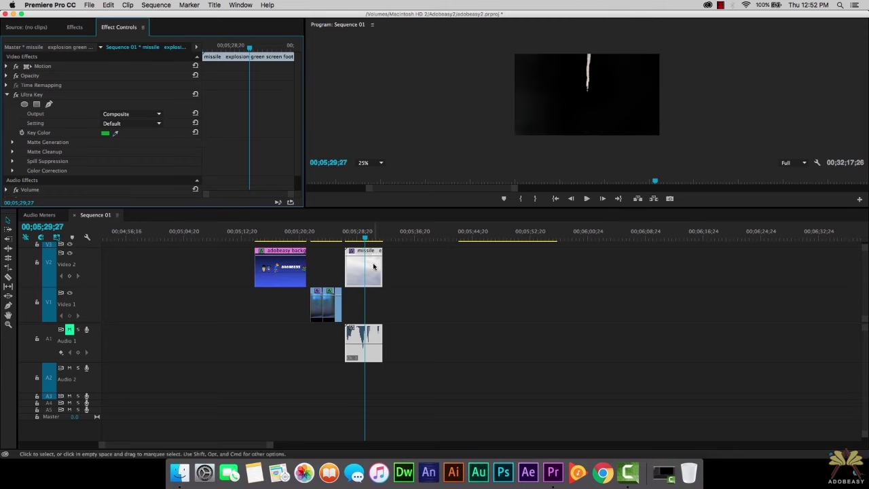
click(365, 241)
Try Ultra Key's Matte Cleanup Choke at 77.5, then undo it back to 0.0
drag(365, 241, 375, 245)
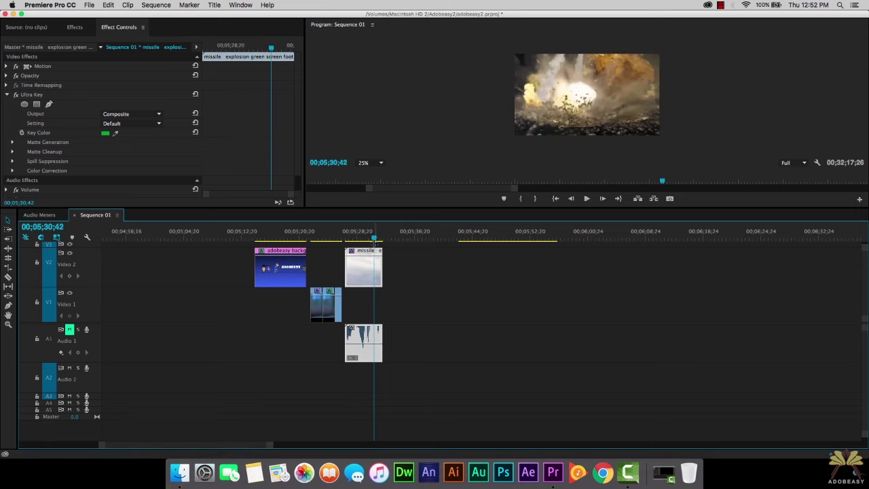
click(12, 152)
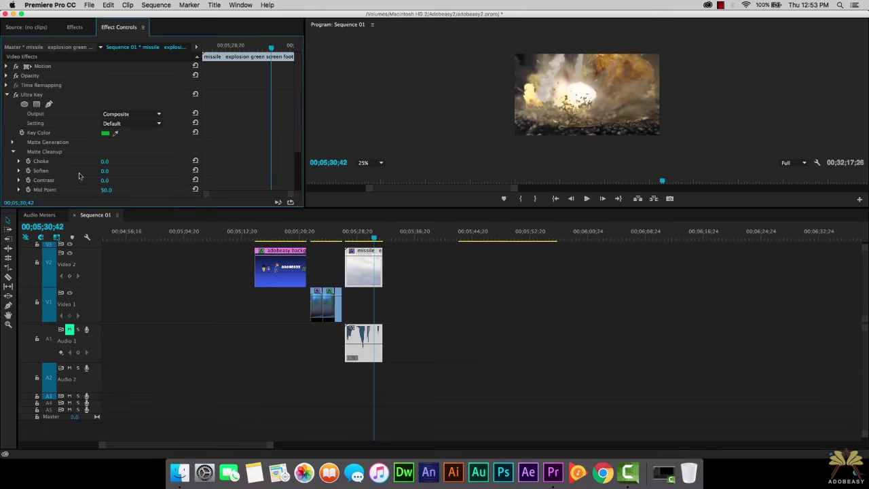
scroll(78, 174, down, 2)
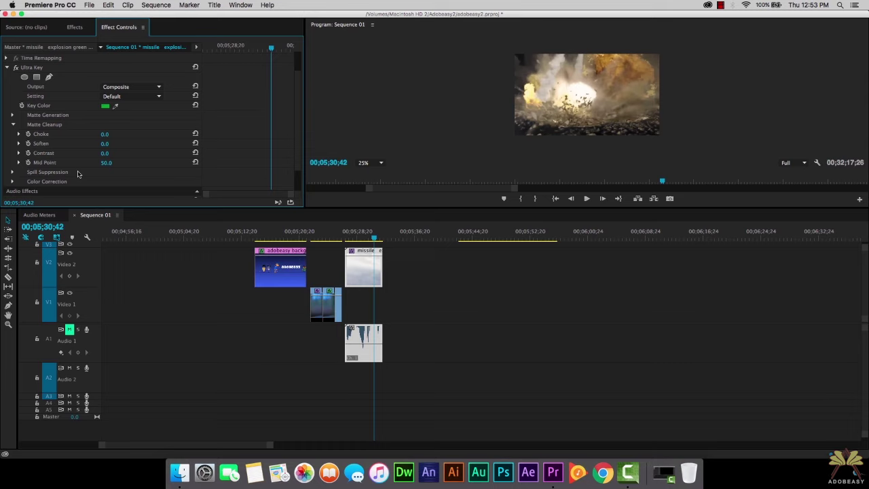
click(19, 134)
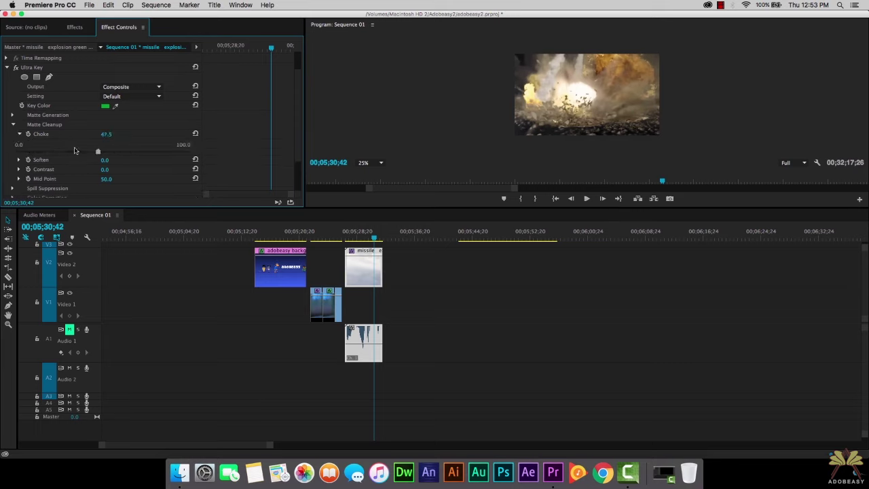
drag(100, 151, 150, 151)
key(super+z)
click(13, 124)
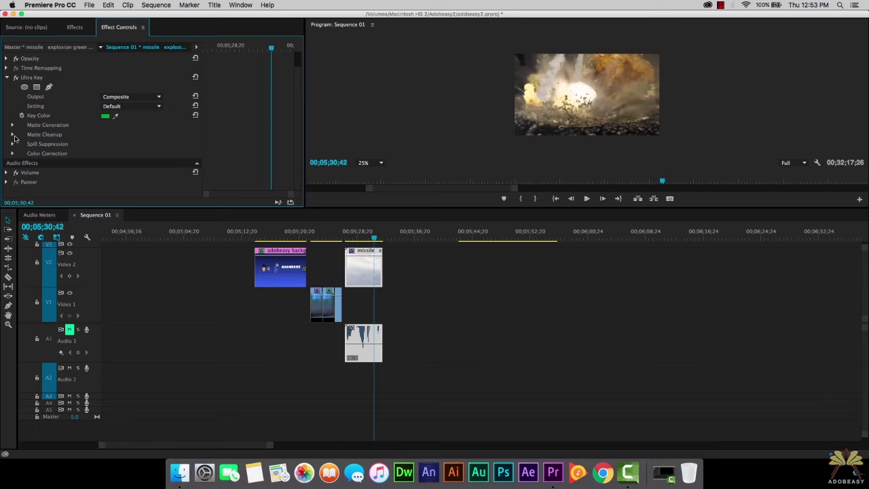
click(327, 241)
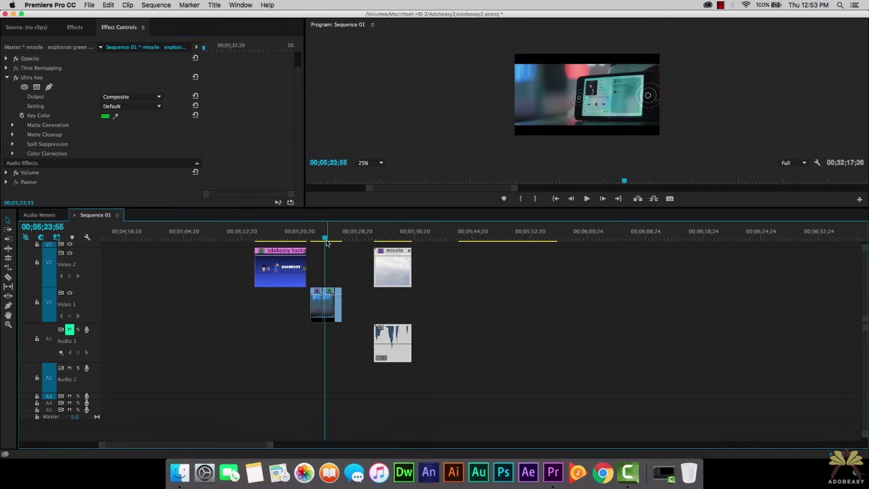
Open the phone clip's Speed/Duration settings and confirm them unchanged
drag(327, 242, 315, 241)
click(319, 303)
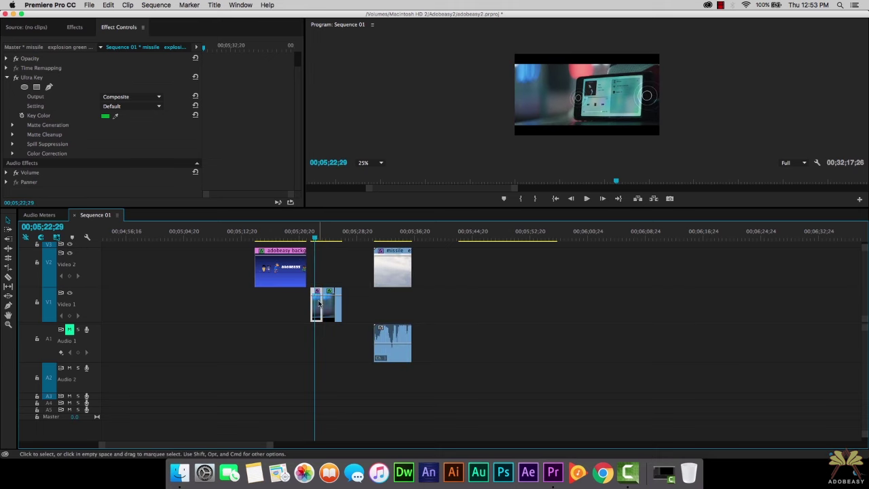
right_click(320, 304)
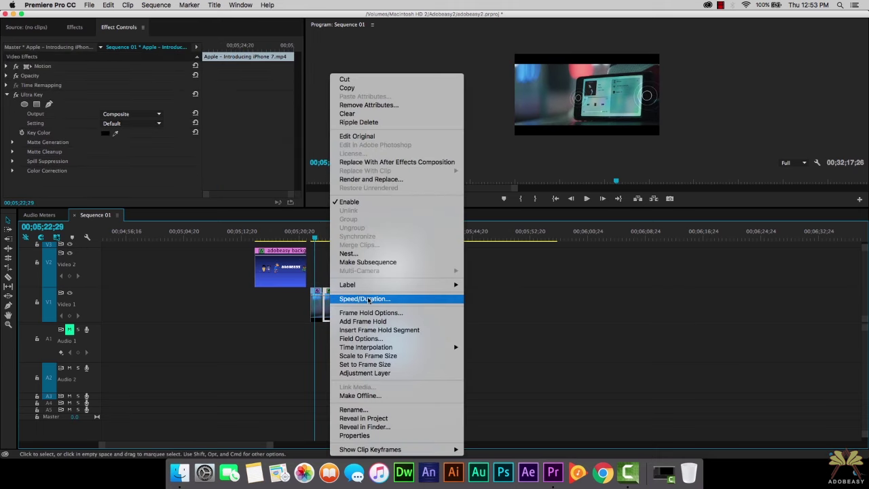
click(367, 299)
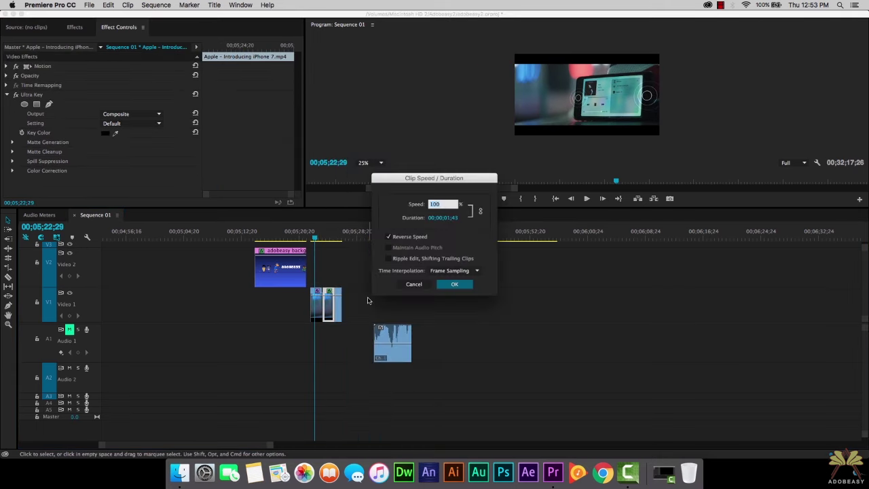
click(445, 283)
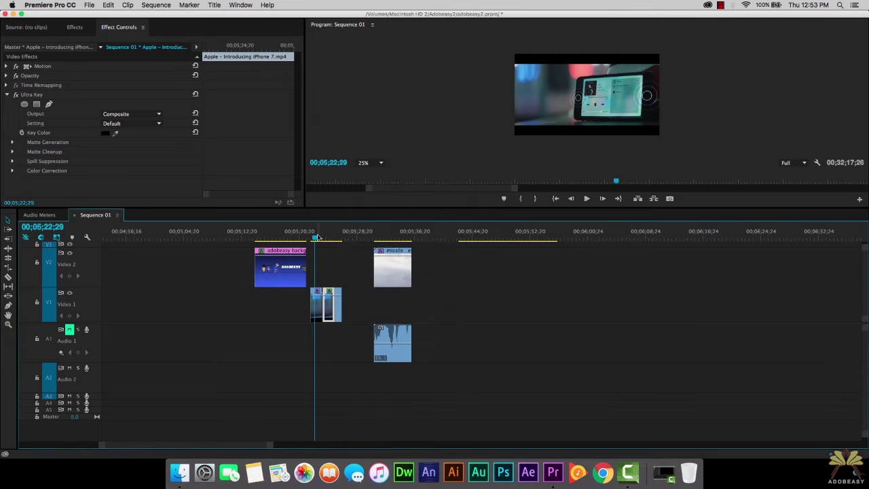
Move the missile clip a few frames earlier and preview the new timing
drag(316, 237, 310, 241)
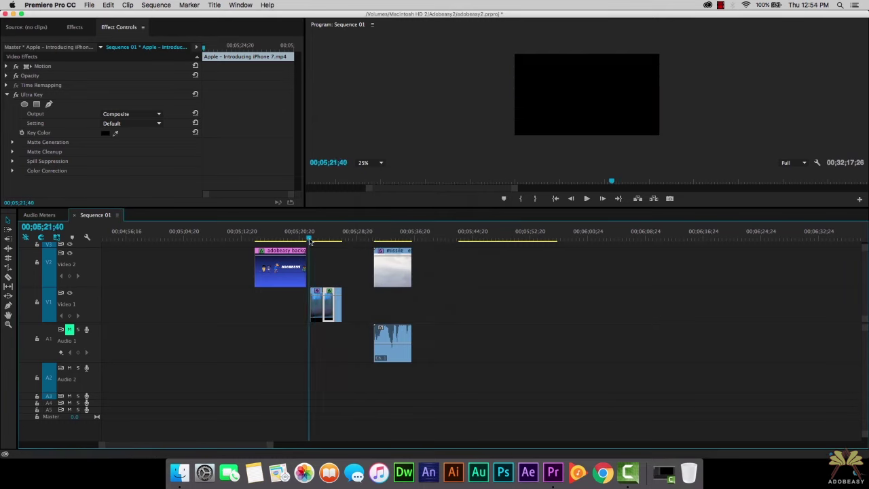
drag(402, 273, 351, 273)
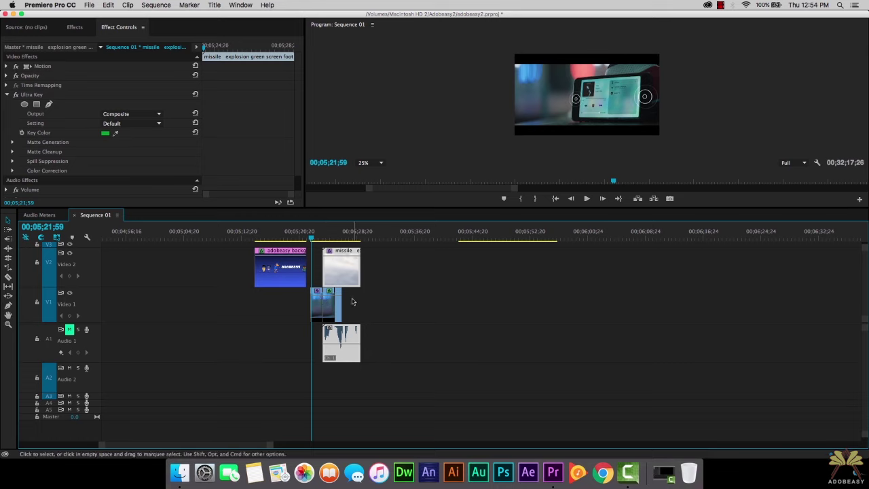
drag(340, 268, 335, 271)
click(334, 238)
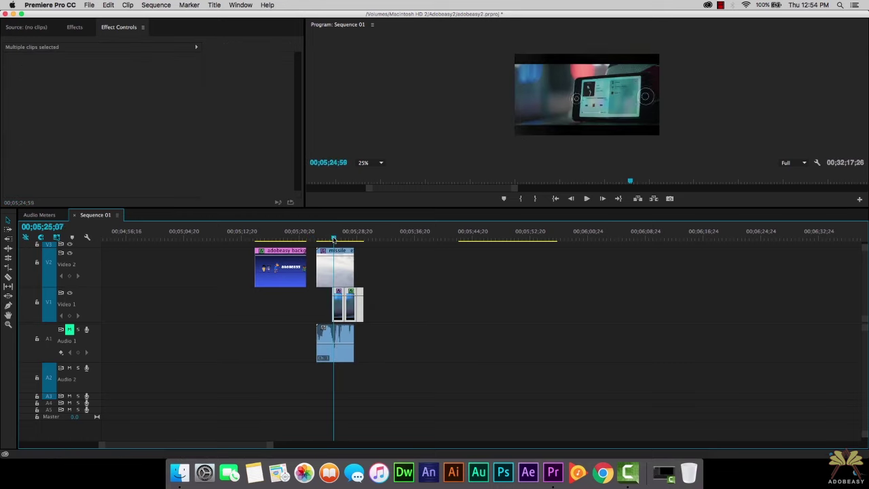
drag(333, 239, 327, 236)
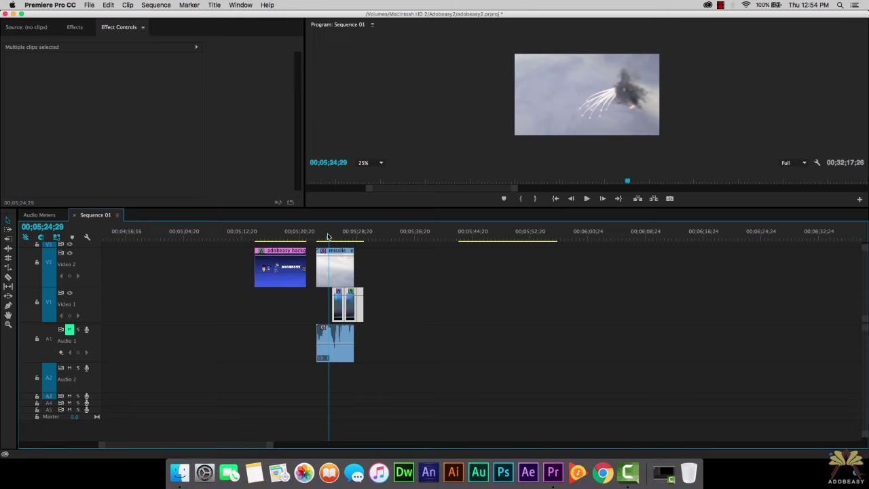
key(space)
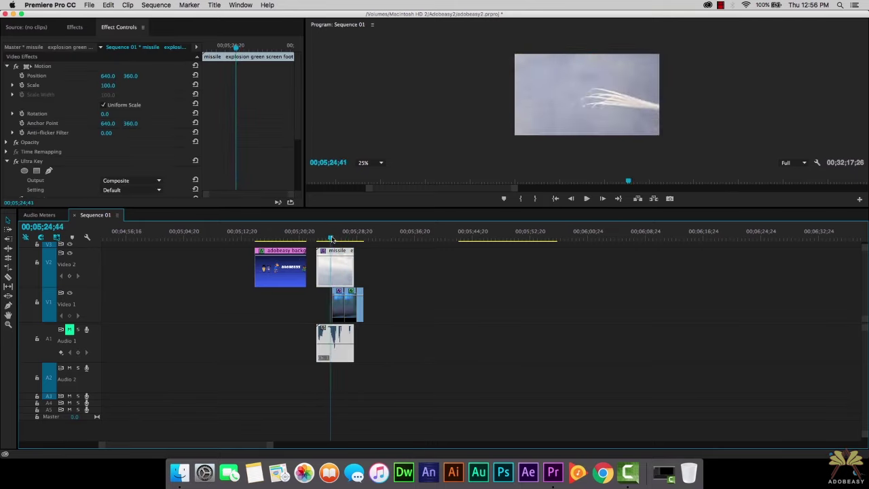
drag(333, 239, 339, 241)
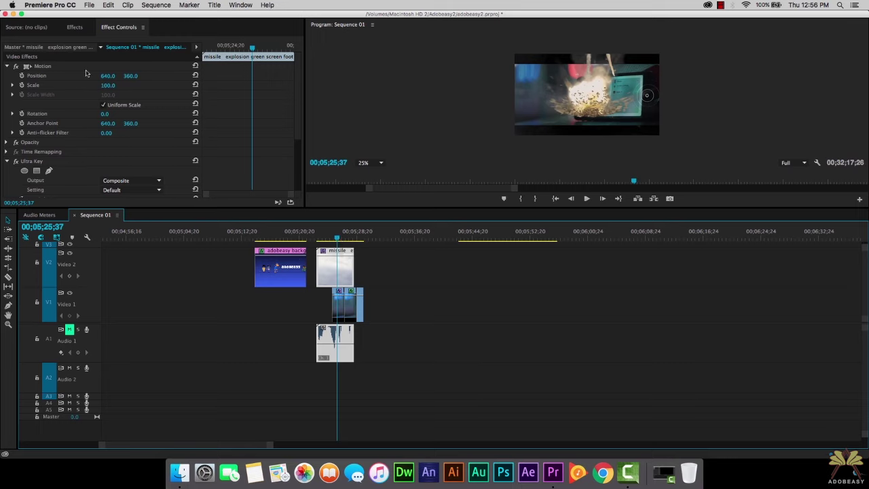
Set the explosion's Motion Scale to 137 and Position to 712, 377
click(336, 238)
drag(336, 238, 337, 239)
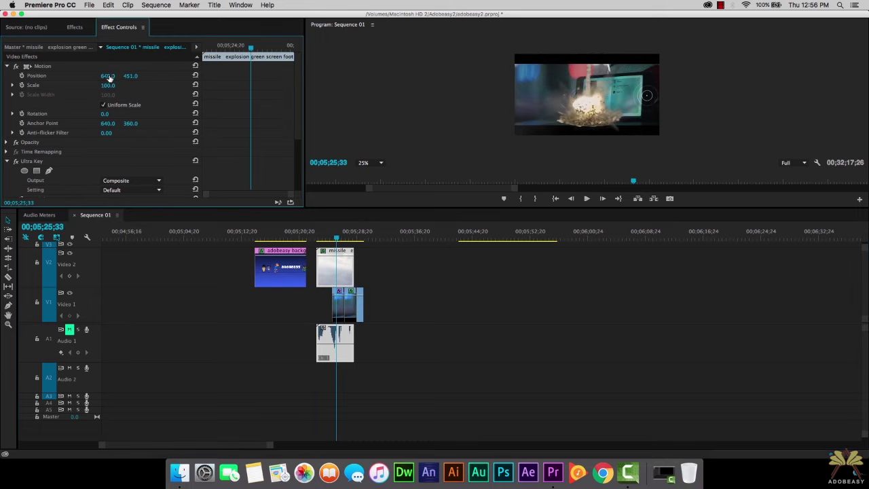
drag(106, 85, 116, 84)
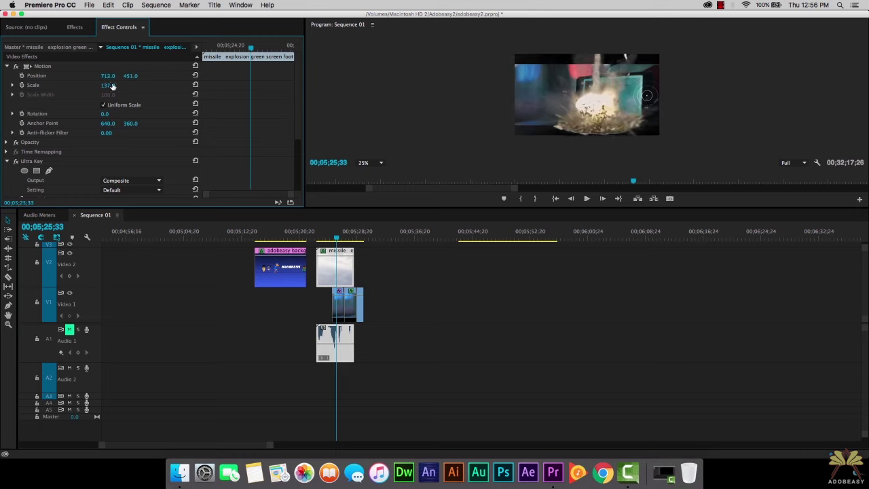
drag(129, 77, 134, 76)
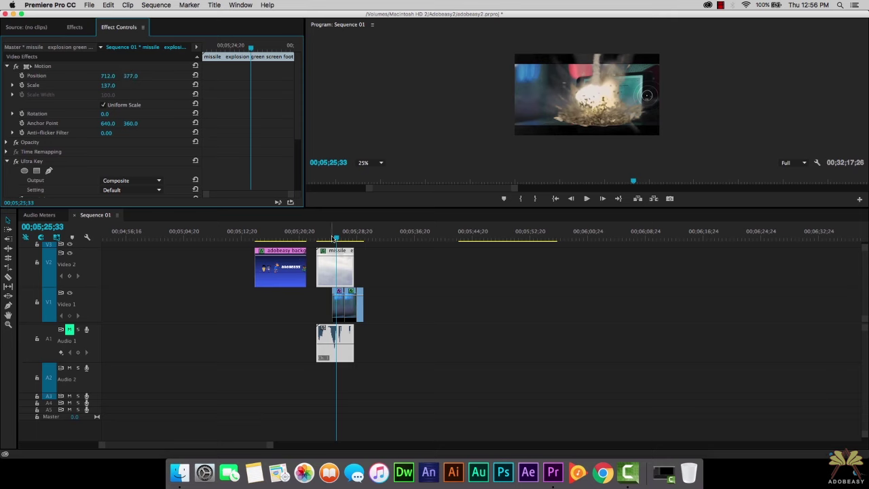
click(337, 239)
drag(337, 239, 316, 239)
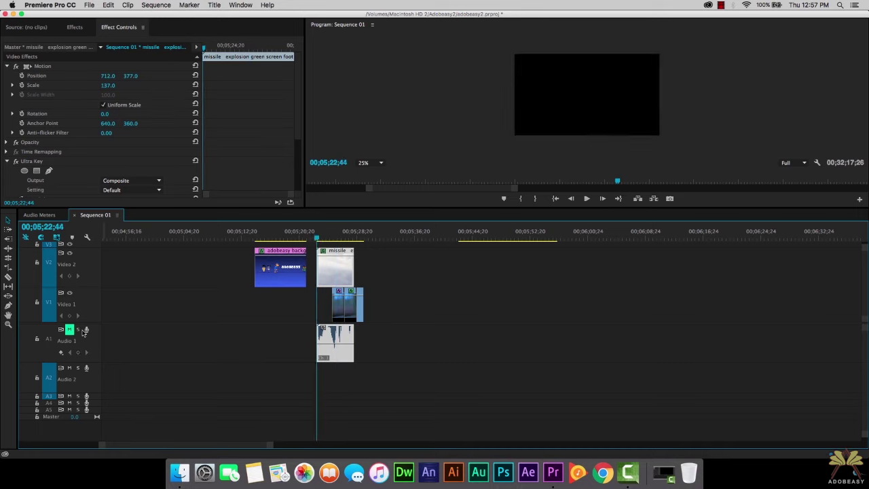
Unmute Audio 1, preview, and trim the phone clips to end with the explosion
click(69, 330)
key(space)
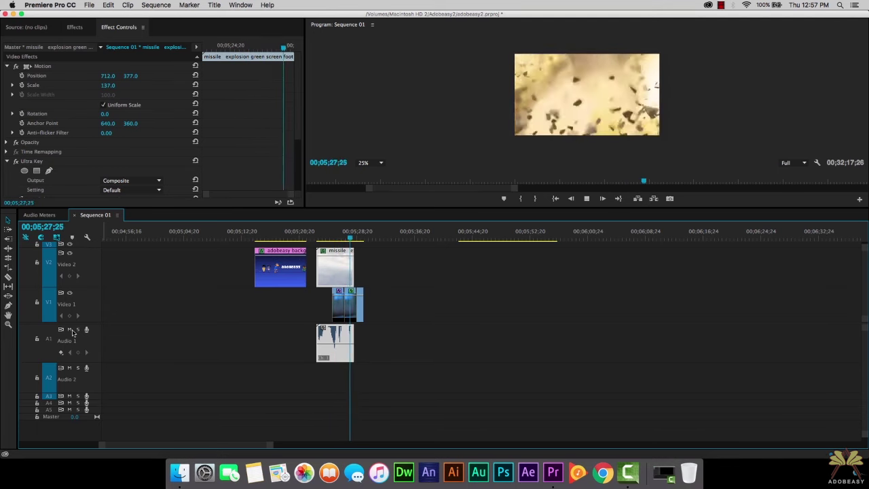
key(space)
key(equal)
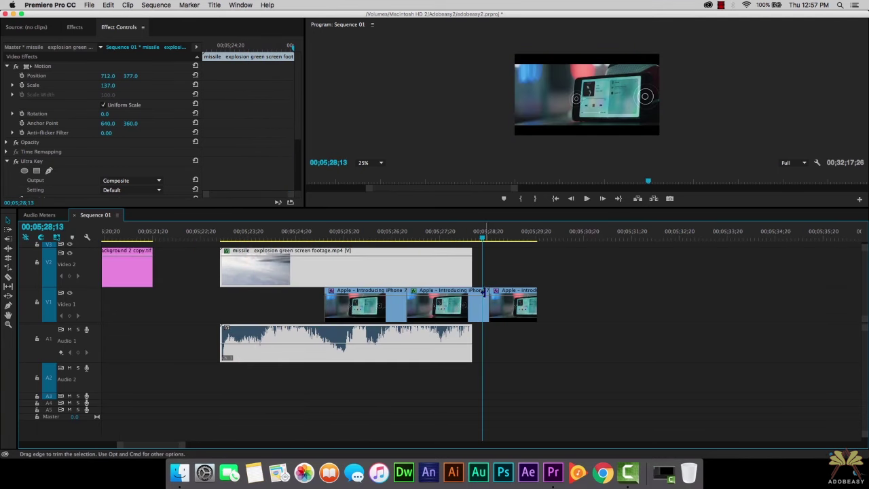
key(super+a)
click(518, 329)
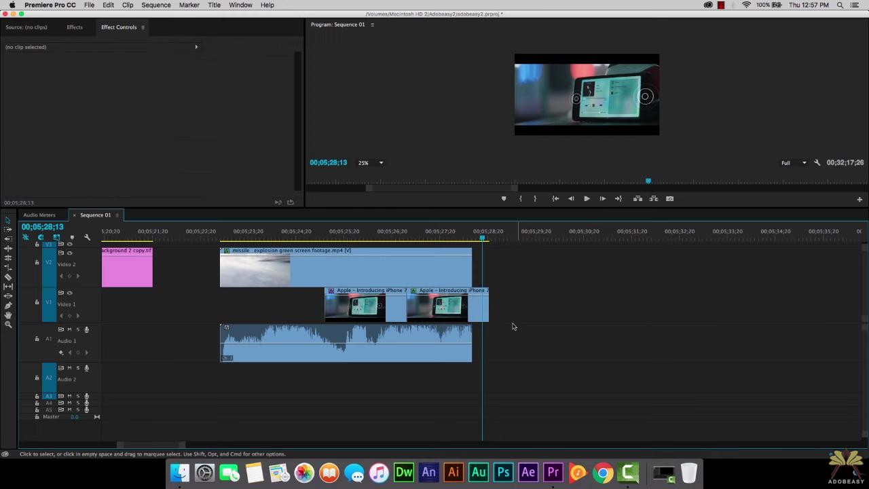
click(445, 234)
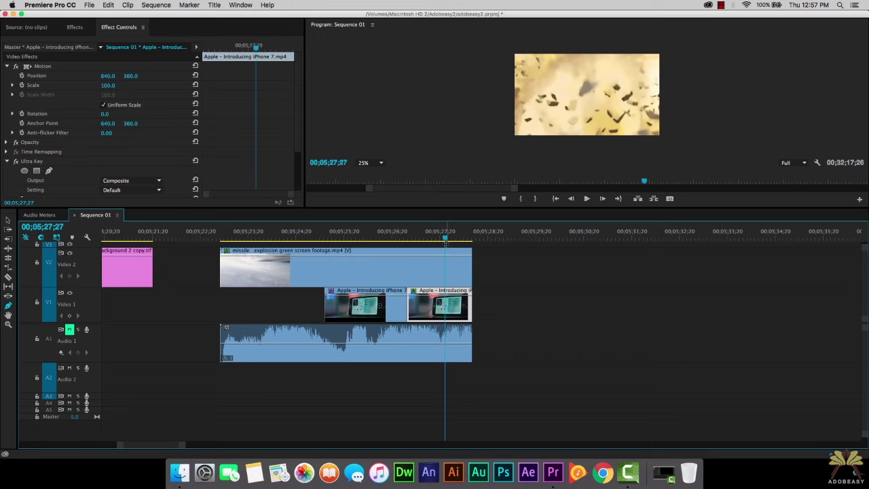
Add a volume keyframe near the explosion audio's end and drag it down to fade out
click(445, 345)
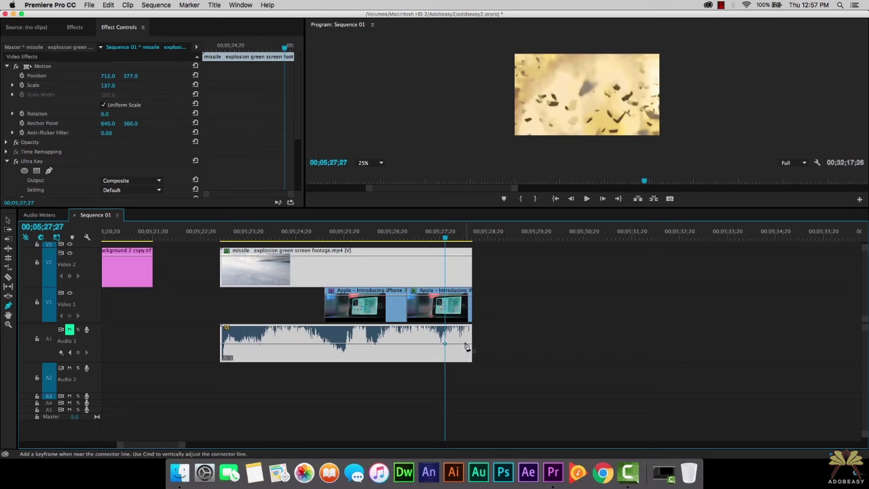
mouse_move(471, 345)
mouse_down()
mouse_move(446, 344)
mouse_move(463, 345)
mouse_up()
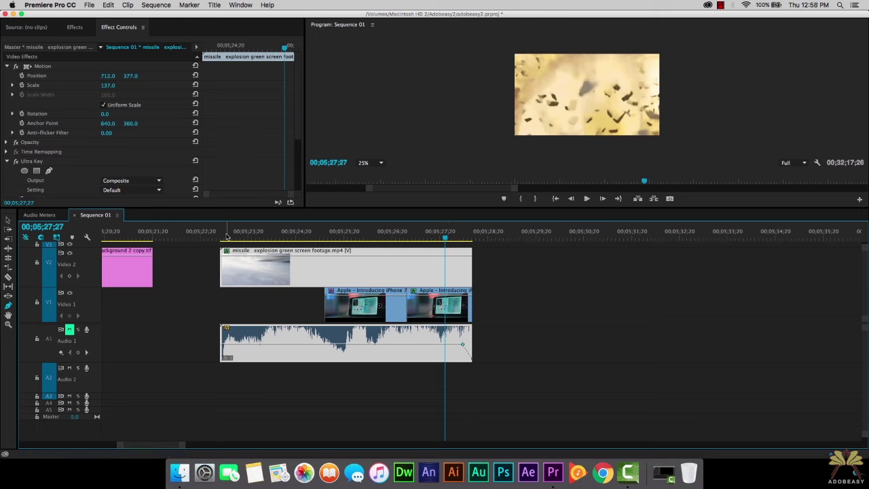
drag(227, 236, 218, 236)
click(69, 330)
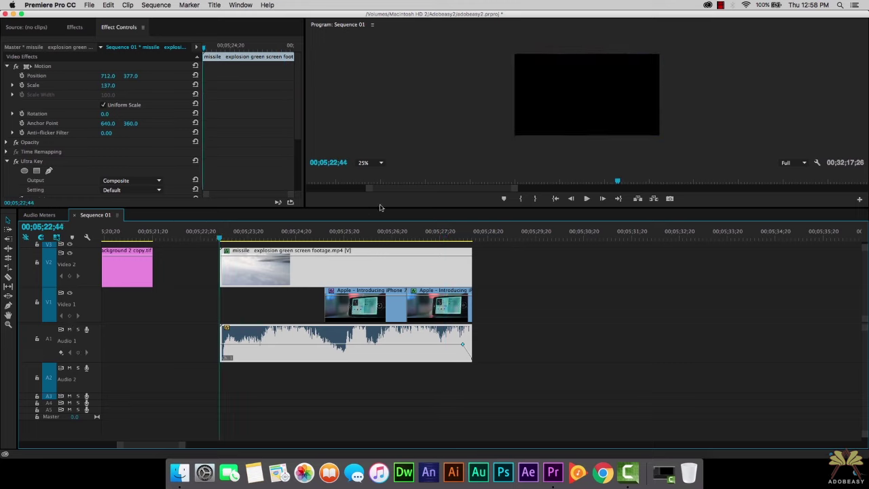
key(space)
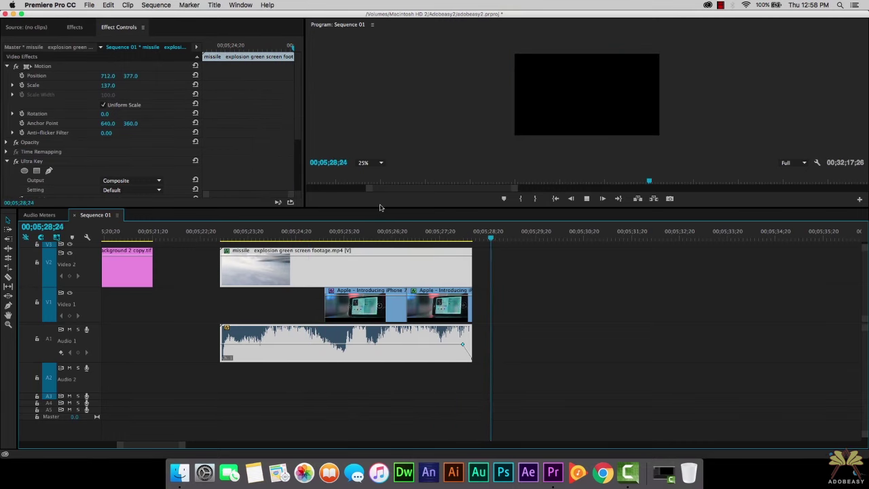
key(space)
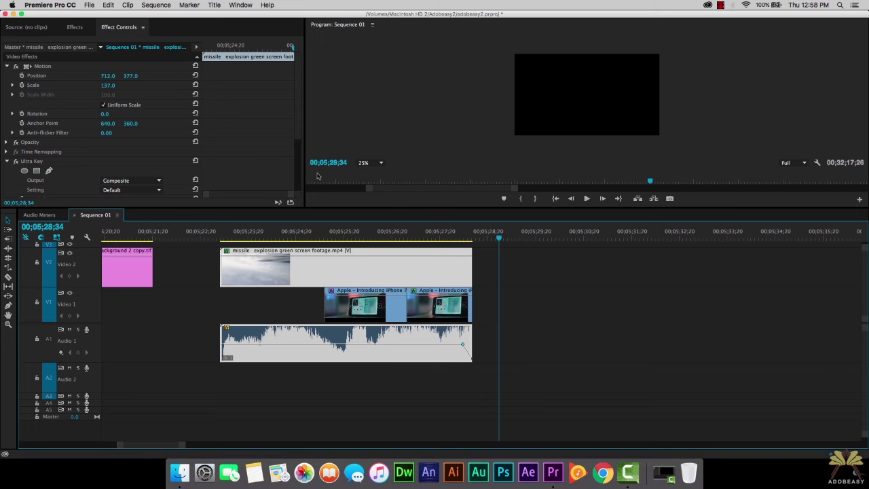
Open and reposition the Audio Track Mixer, then adjust the explosion clip's volume to about 3.73 dB
click(242, 5)
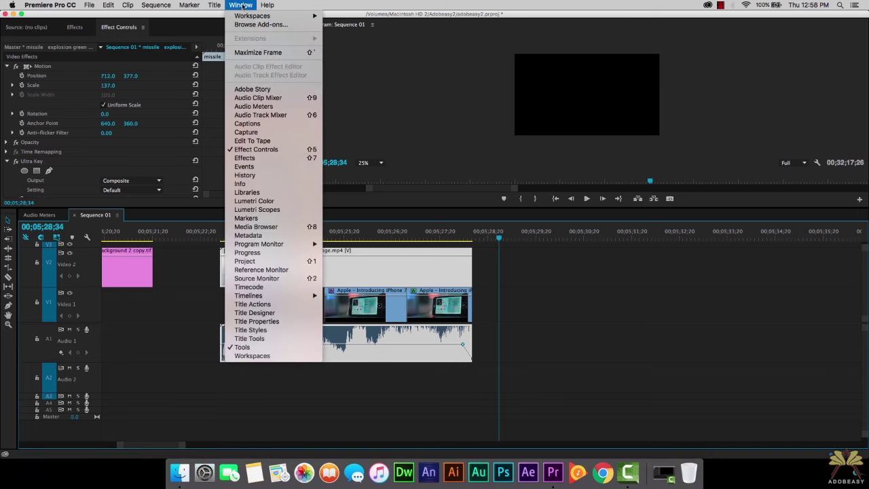
click(283, 115)
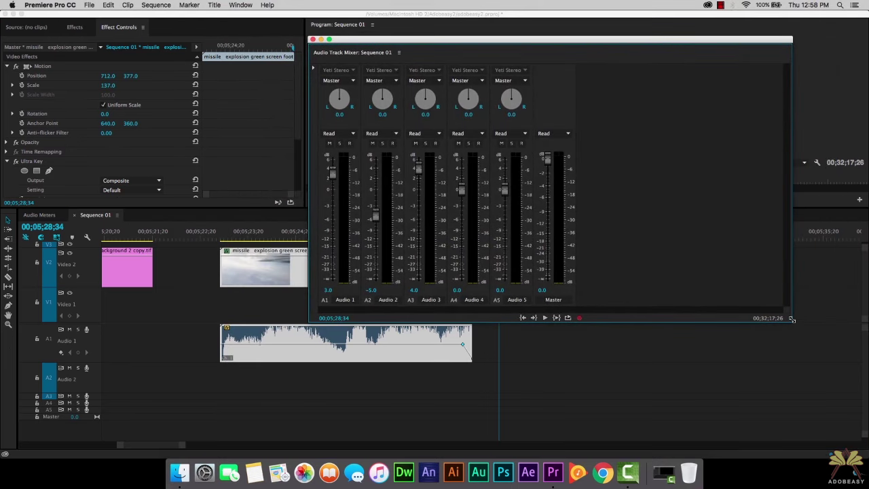
drag(791, 319, 631, 303)
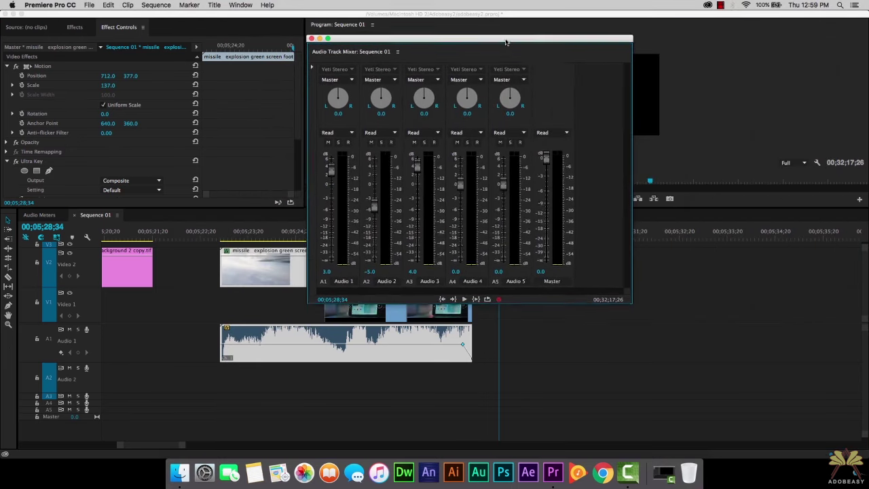
drag(506, 42, 259, 19)
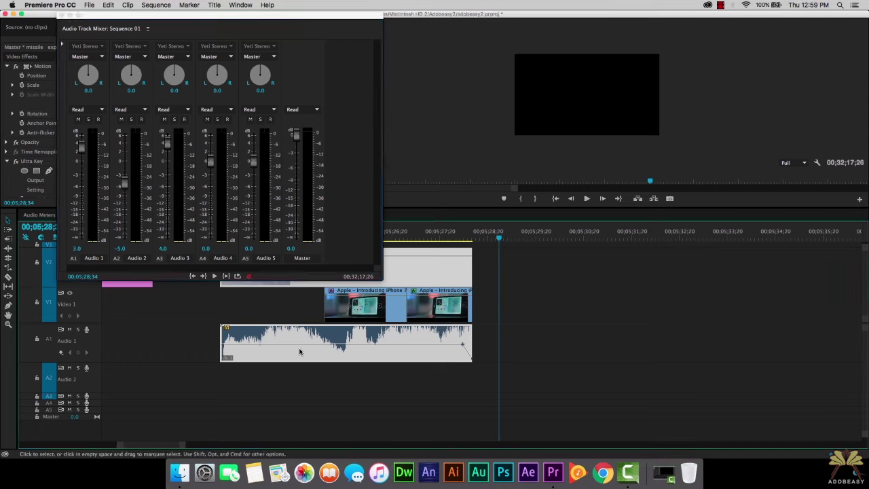
drag(298, 348, 298, 348)
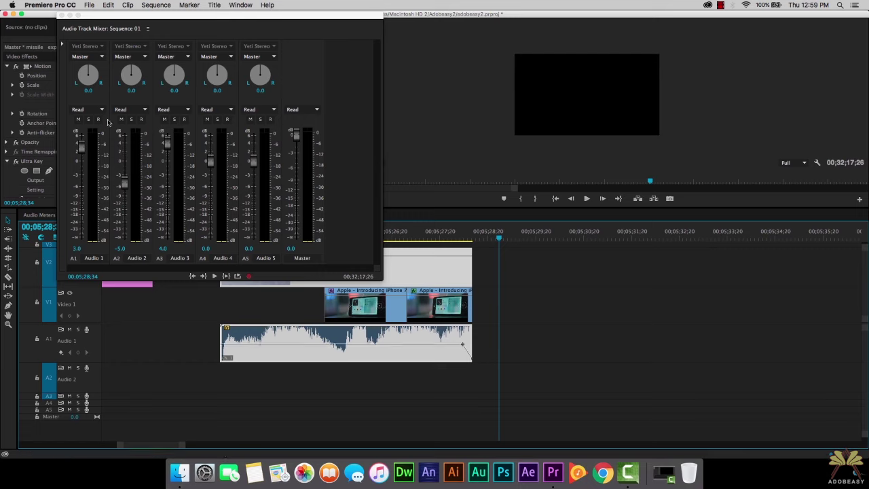
drag(326, 344, 327, 338)
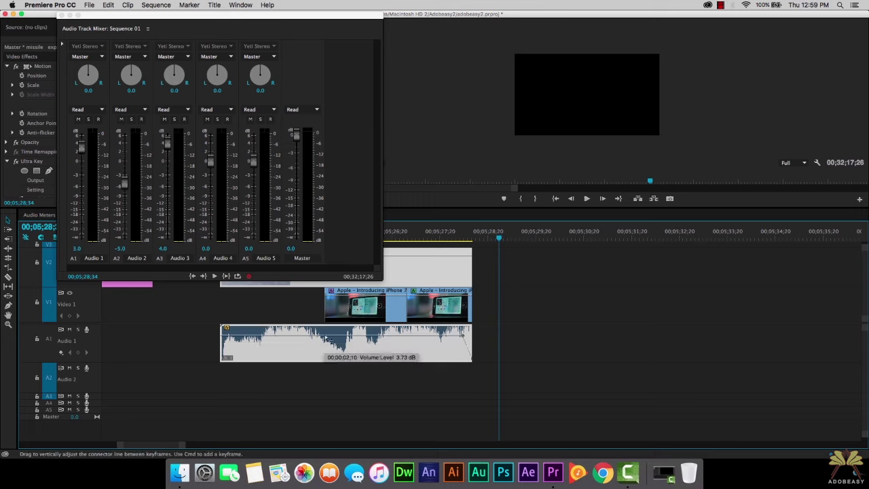